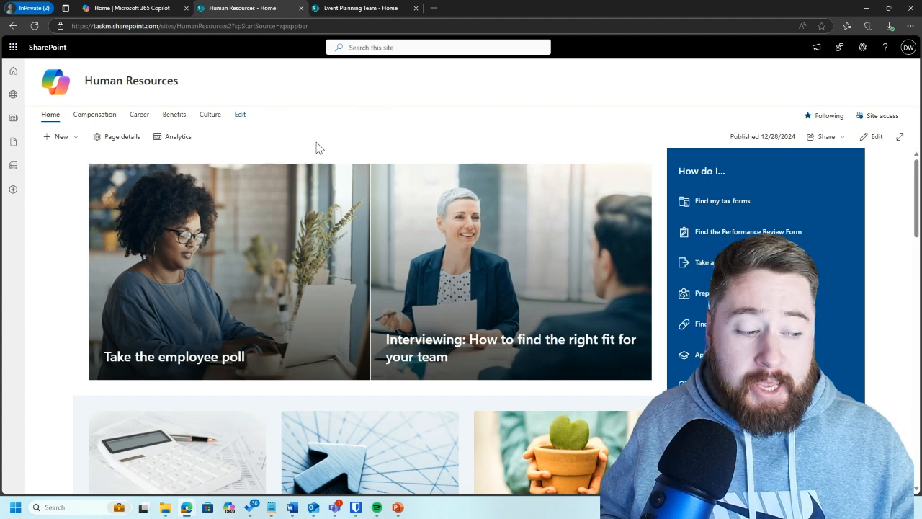
Step: View the Event Planning Team site's home page, and return to the Human Resources site
left_click(366, 8)
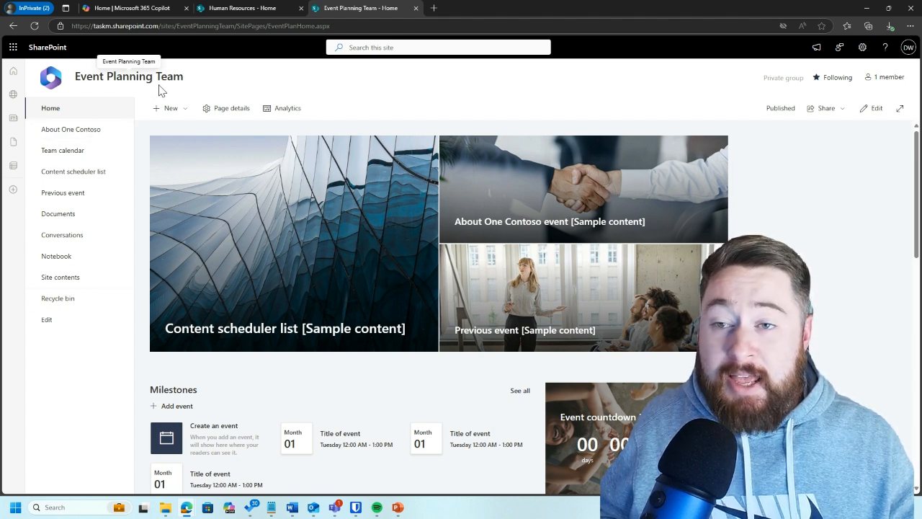
left_click(250, 7)
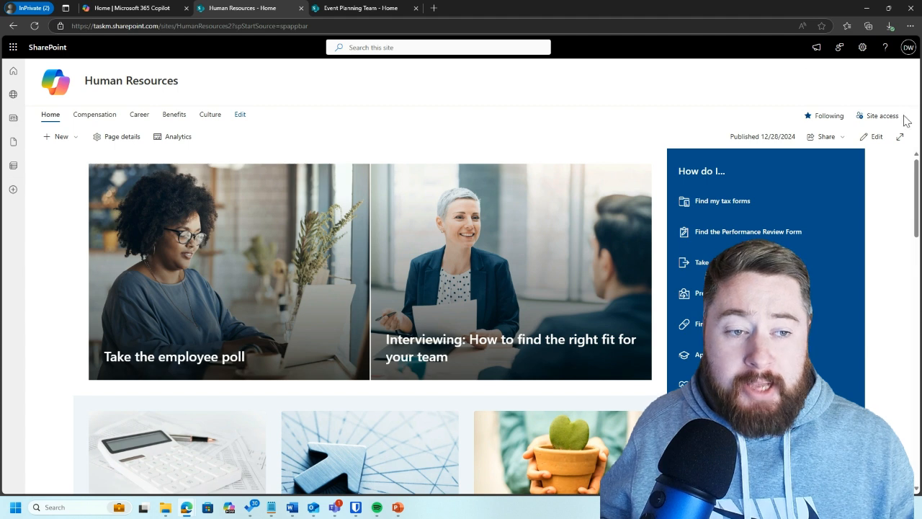
Step: Examine the Human Resources site's access settings for owners, members and visitors, including each permission description, and close them without changes
left_click(882, 120)
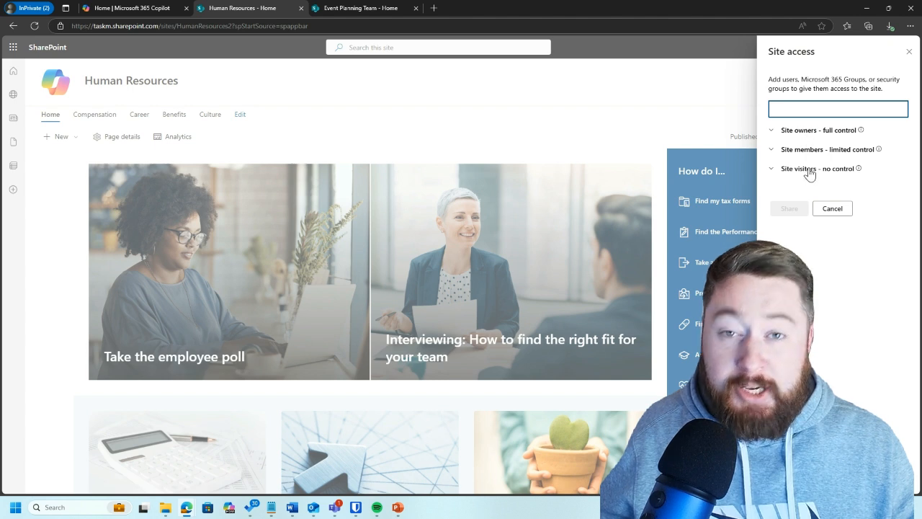
left_click(784, 132)
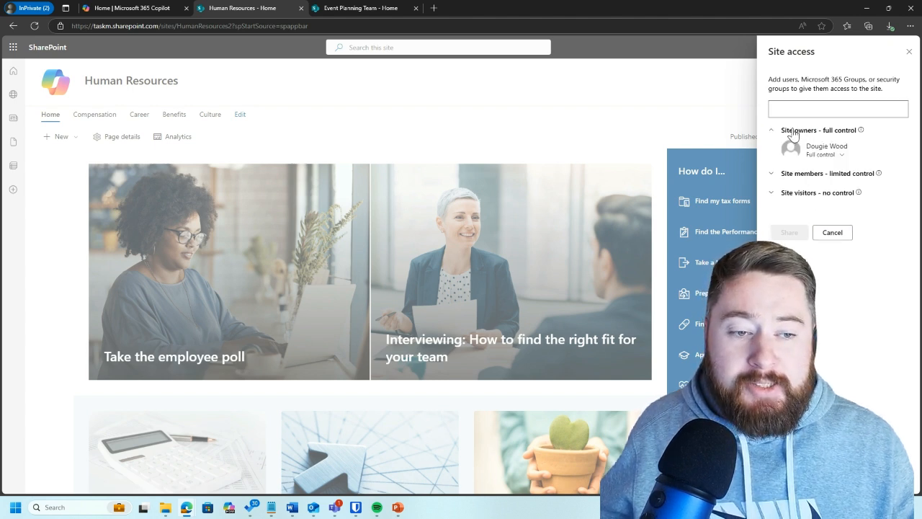
left_click(796, 174)
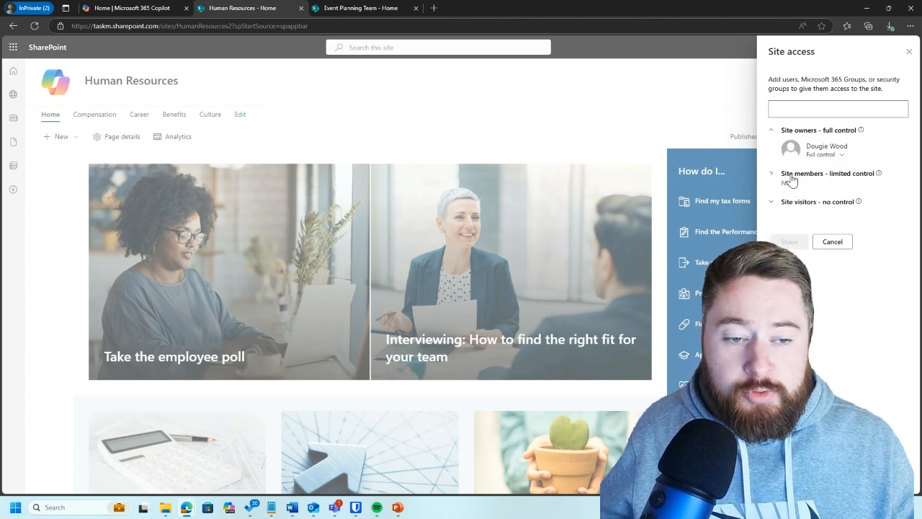
left_click(797, 206)
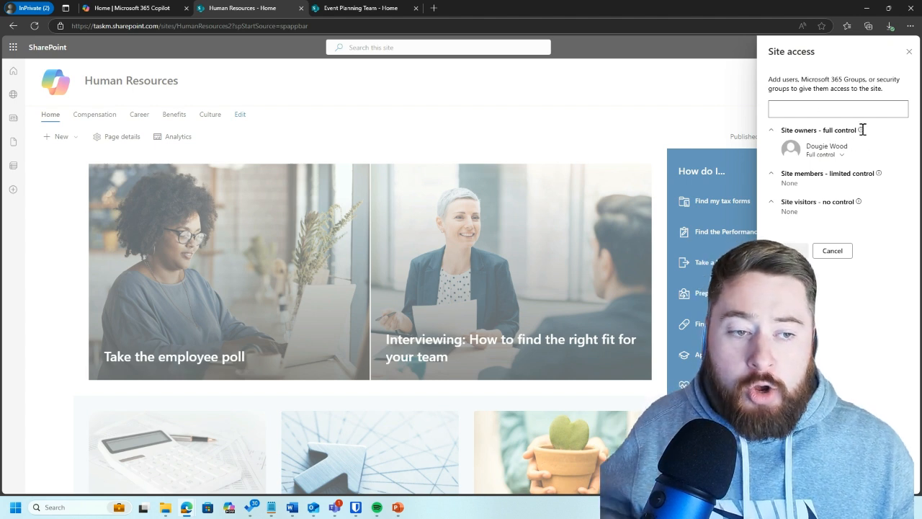
mouse_move(862, 130)
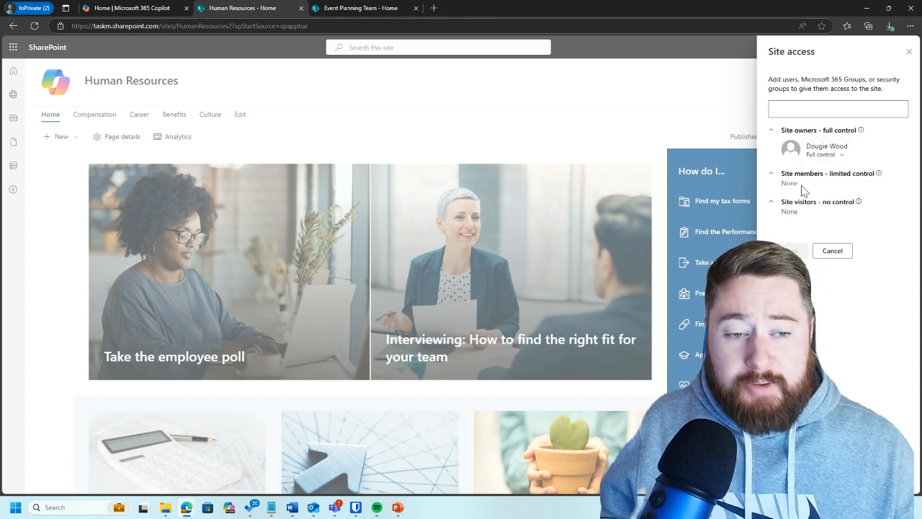
mouse_move(878, 175)
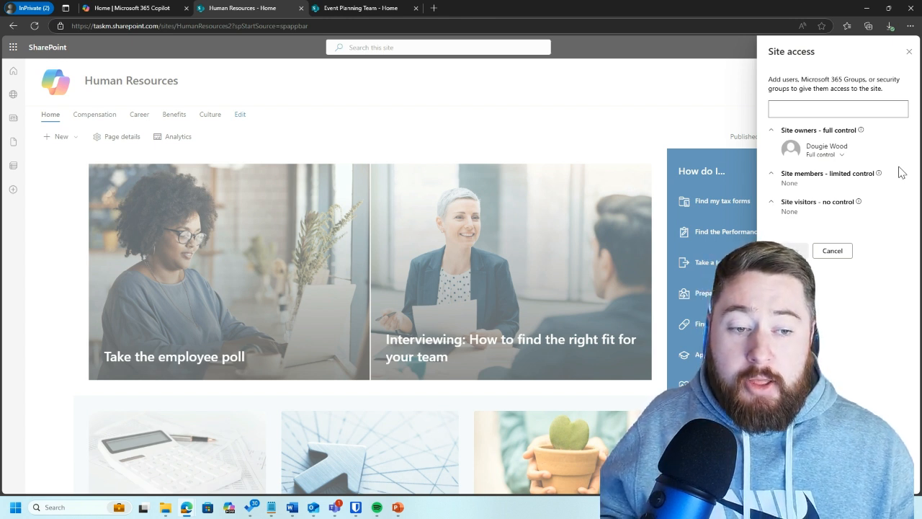
mouse_move(861, 202)
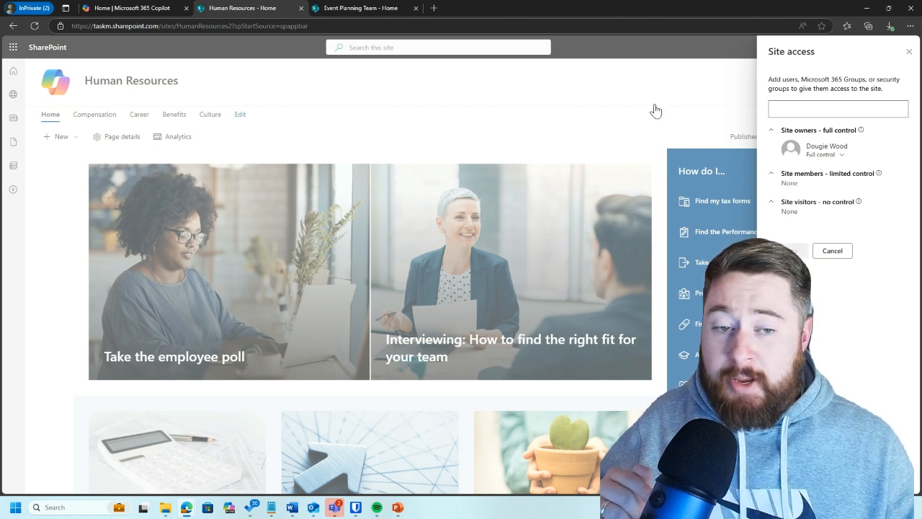
right_click(906, 57)
left_click(537, 119)
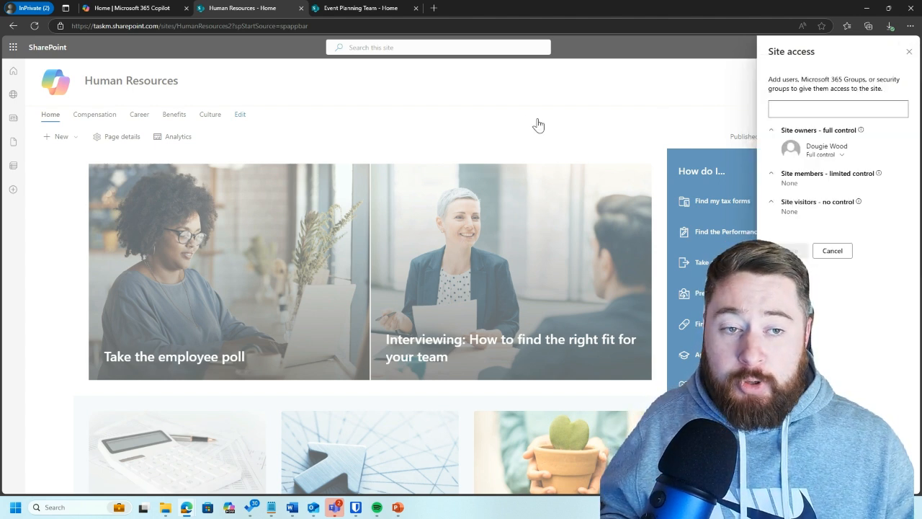
left_click(538, 119)
Step: Look over the Human Resources home page's news, topic links and sidebar content, glancing briefly at the site access settings
scroll(609, 165, "down", 10)
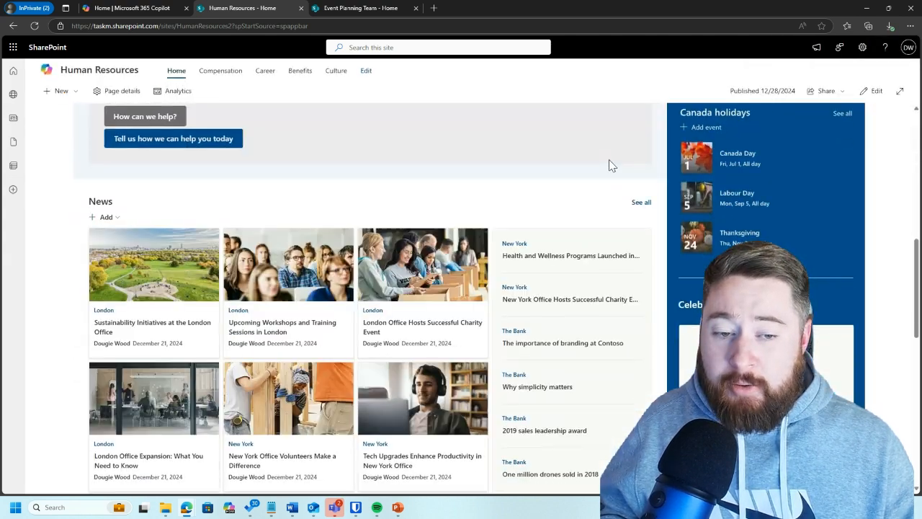
scroll(609, 164, "up", 10)
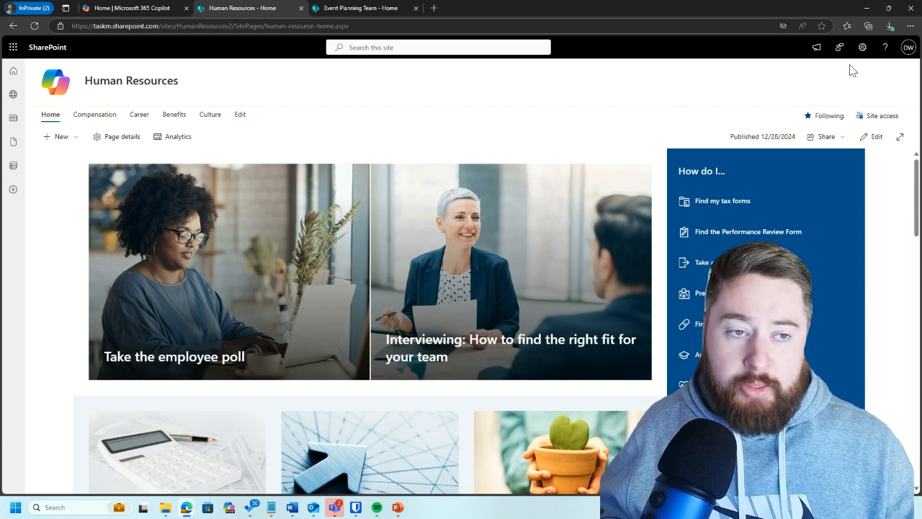
left_click(884, 116)
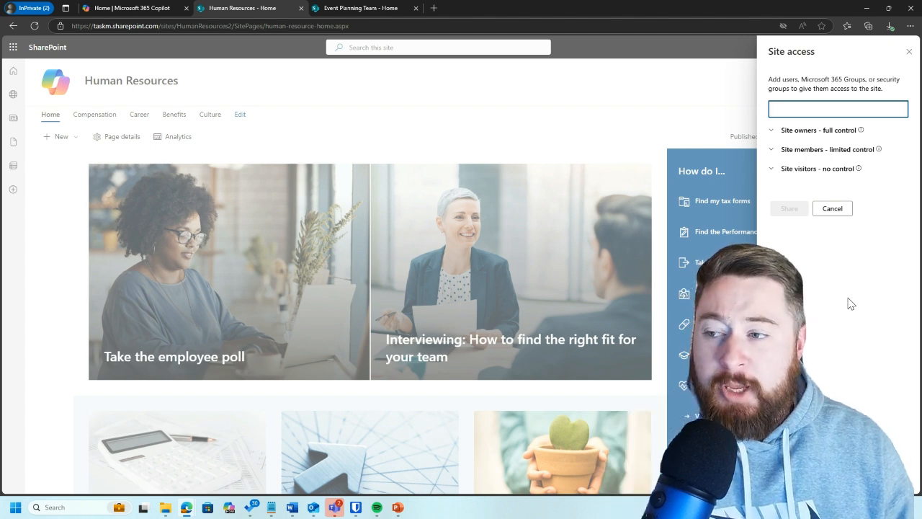
left_click(454, 113)
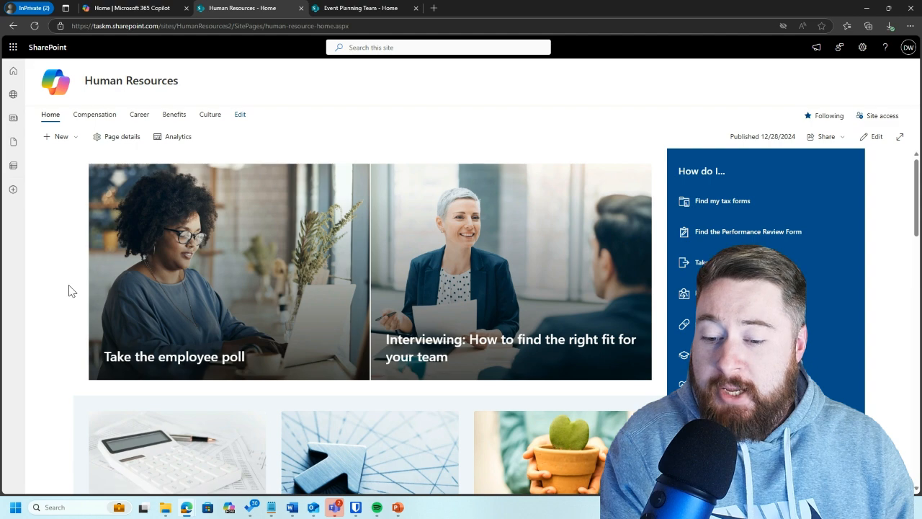
scroll(69, 290, "down", 3)
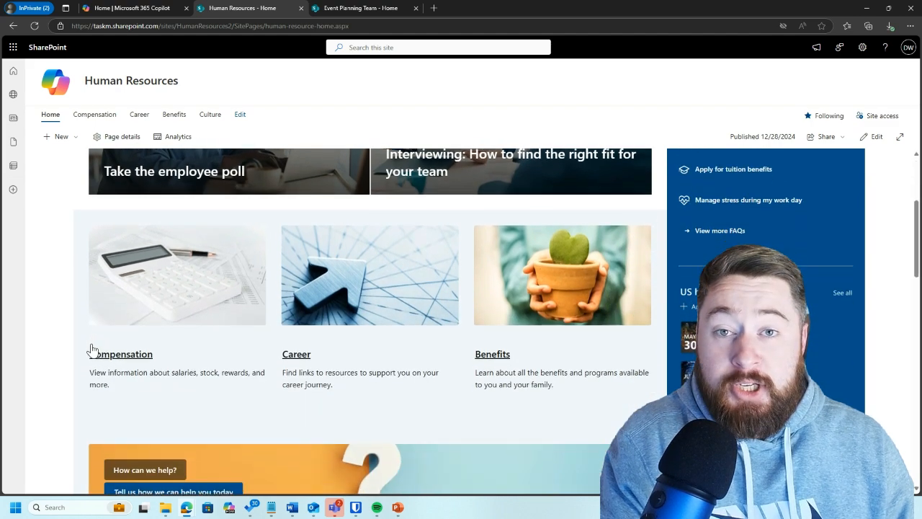
scroll(92, 345, "down", 2)
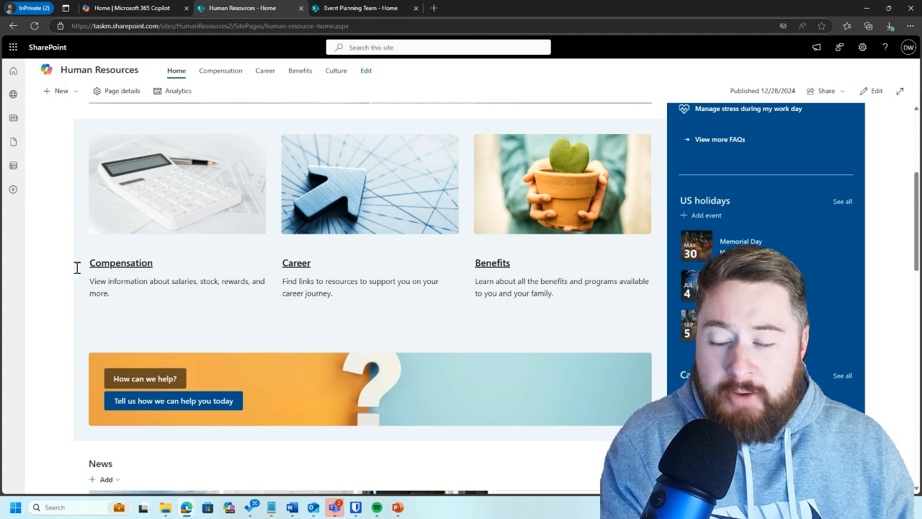
scroll(43, 268, "up", 3)
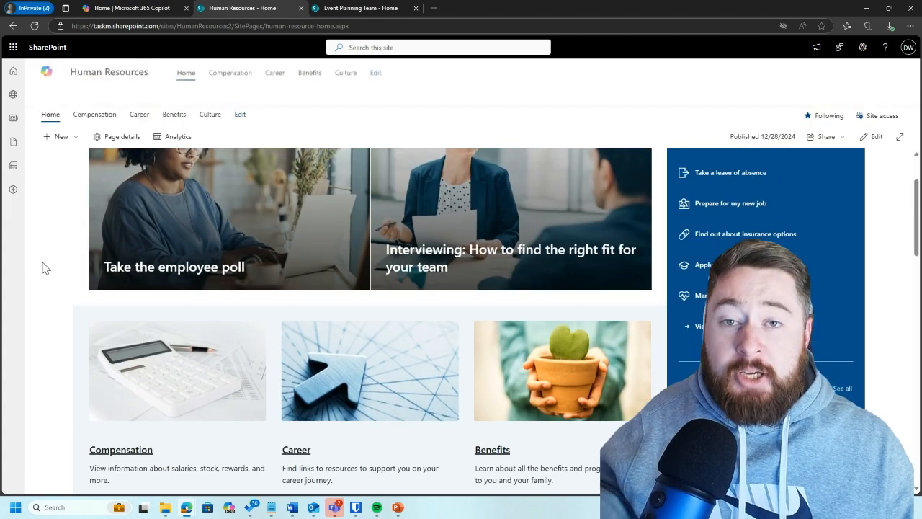
scroll(43, 267, "up", 2)
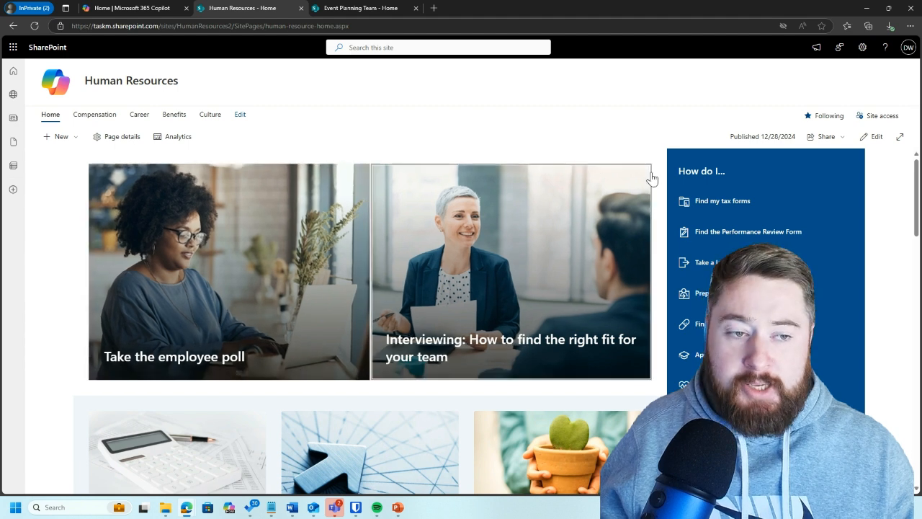
Step: Add a colleague to the Human Resources site with Full control, and share it with the email notification enabled
left_click(877, 117)
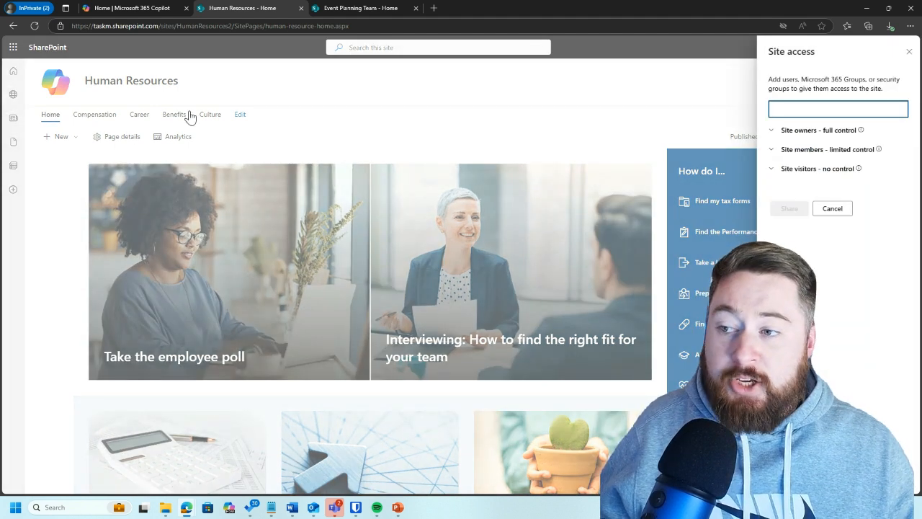
left_click(774, 133)
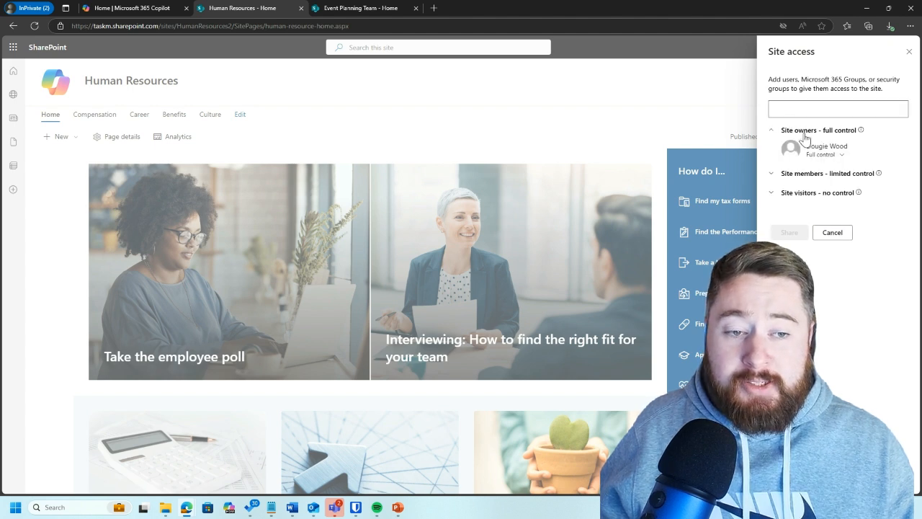
left_click(795, 109)
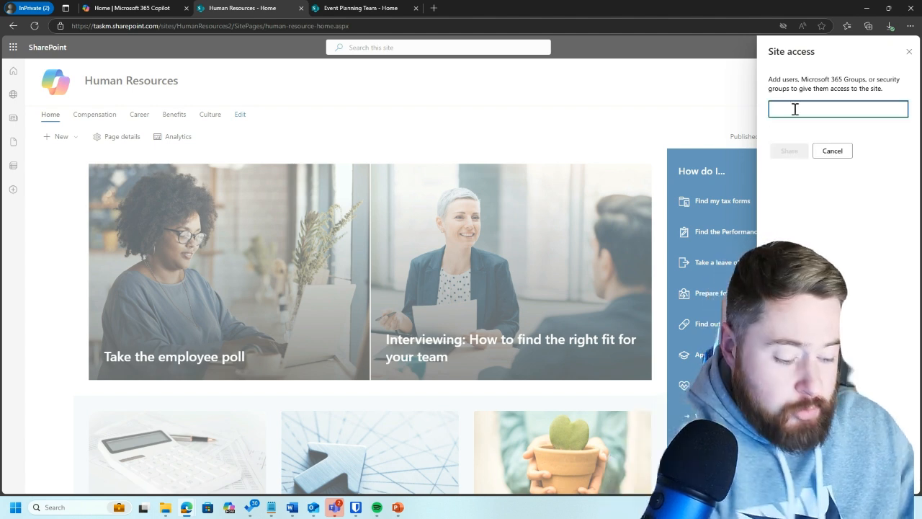
type("chris")
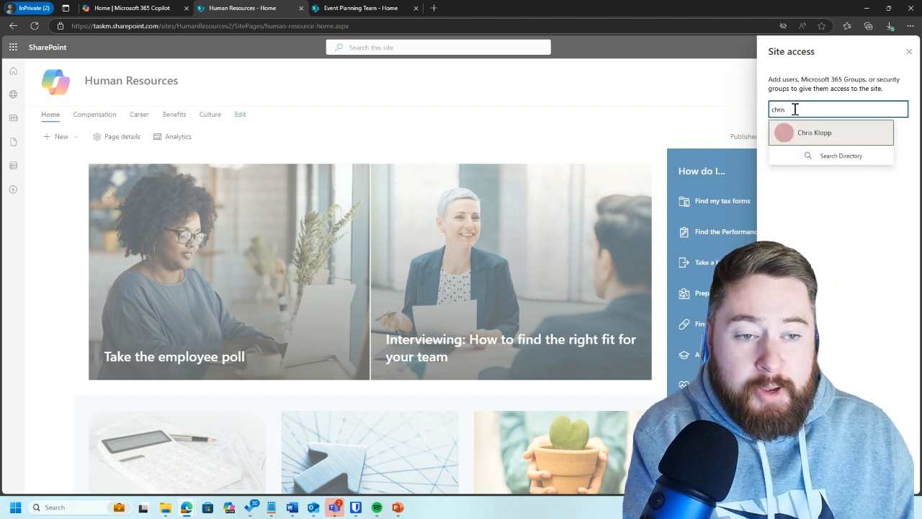
left_click(809, 134)
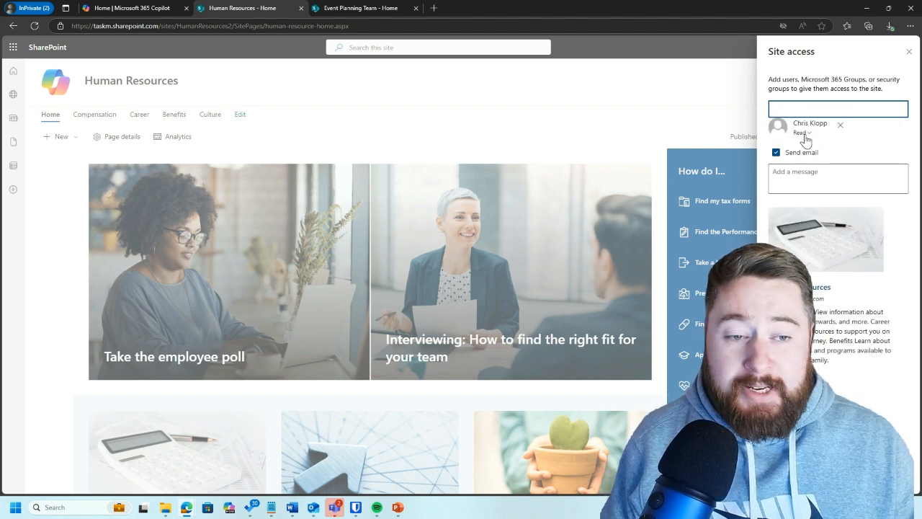
left_click(802, 134)
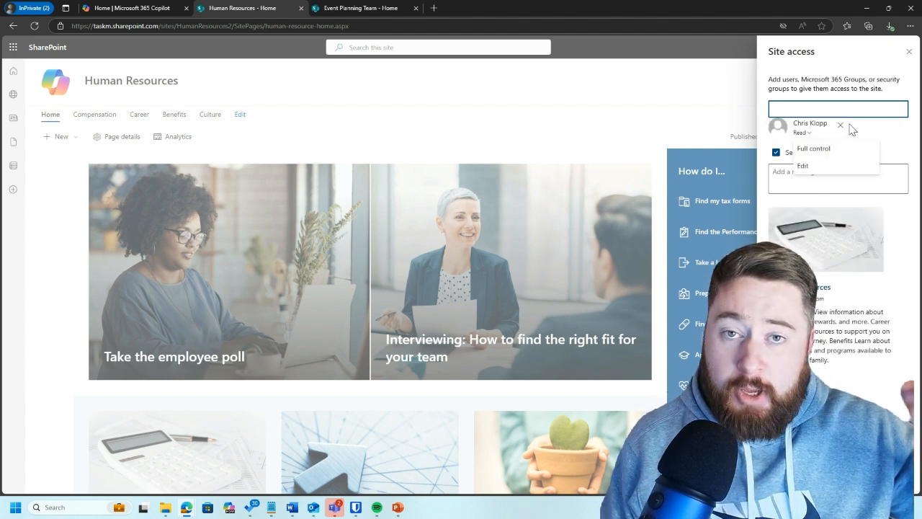
left_click(822, 149)
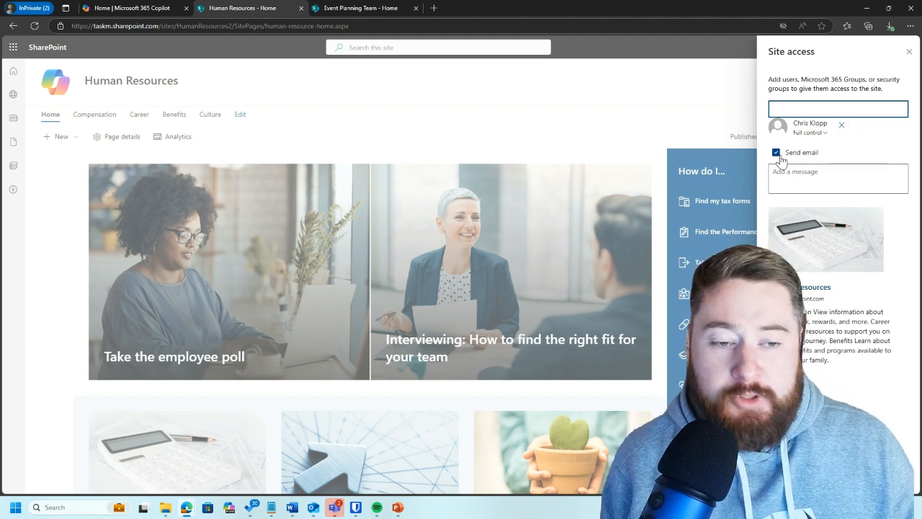
left_click(815, 183)
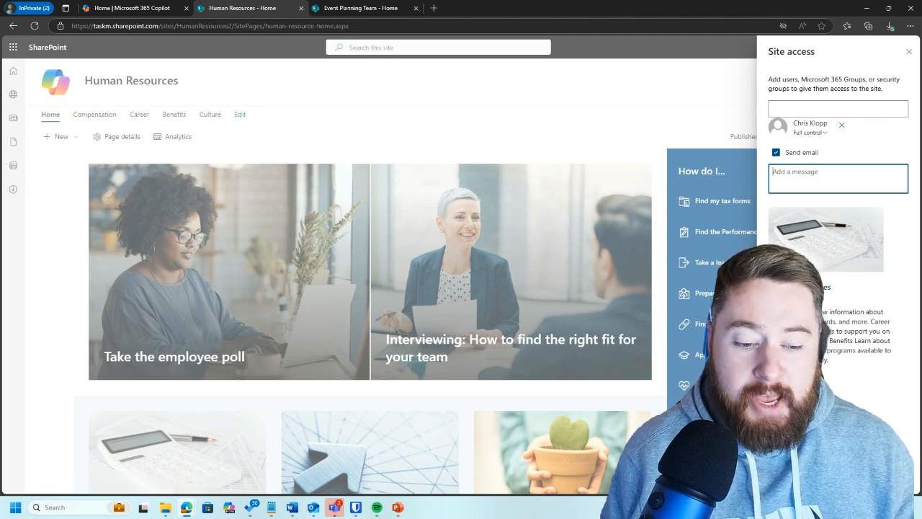
left_click(788, 476)
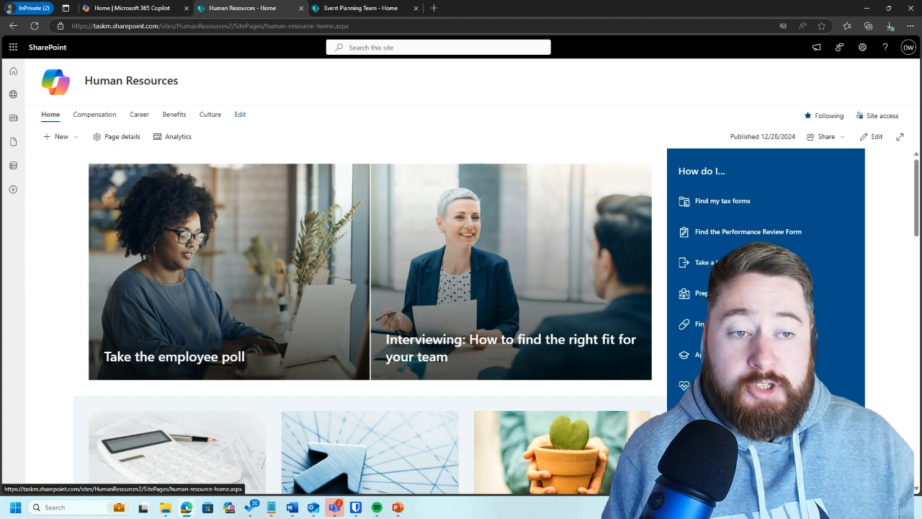
Step: Check the site's permission groups, and share the site with Everyone except external users at Read level without sending an email
left_click(874, 116)
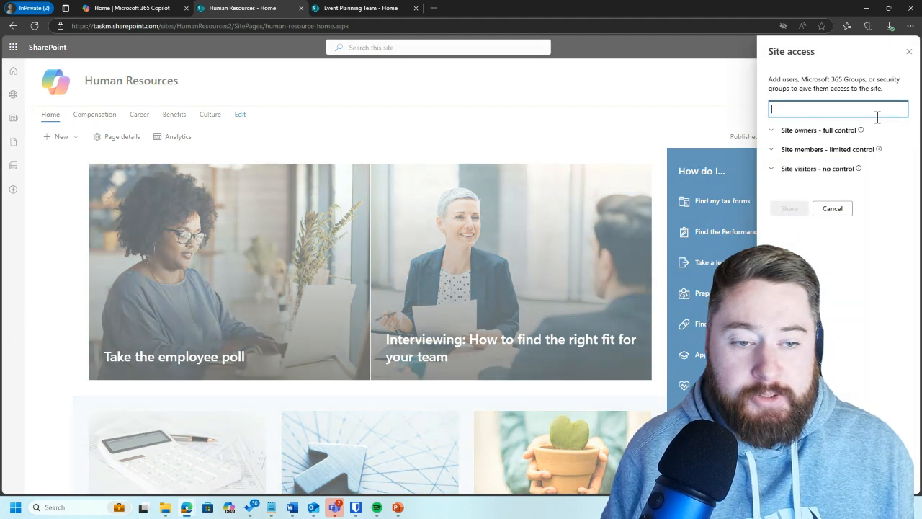
left_click(777, 132)
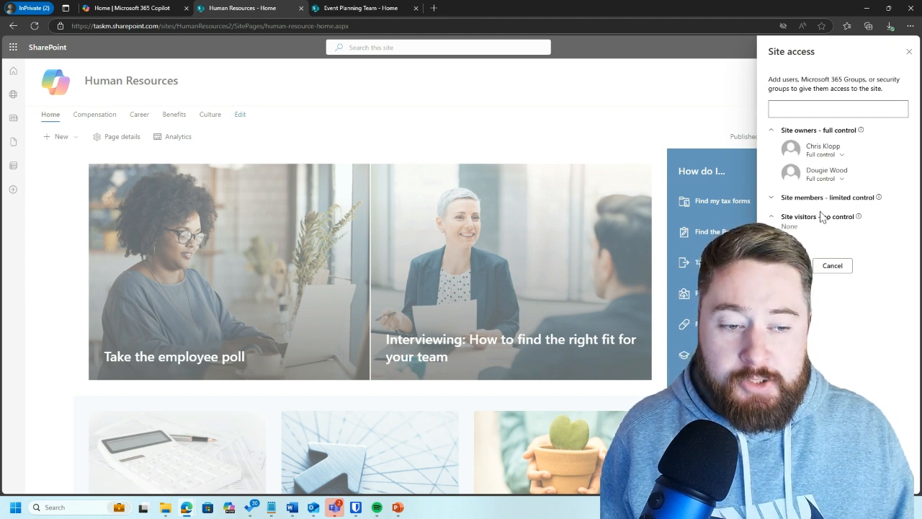
left_click(826, 108)
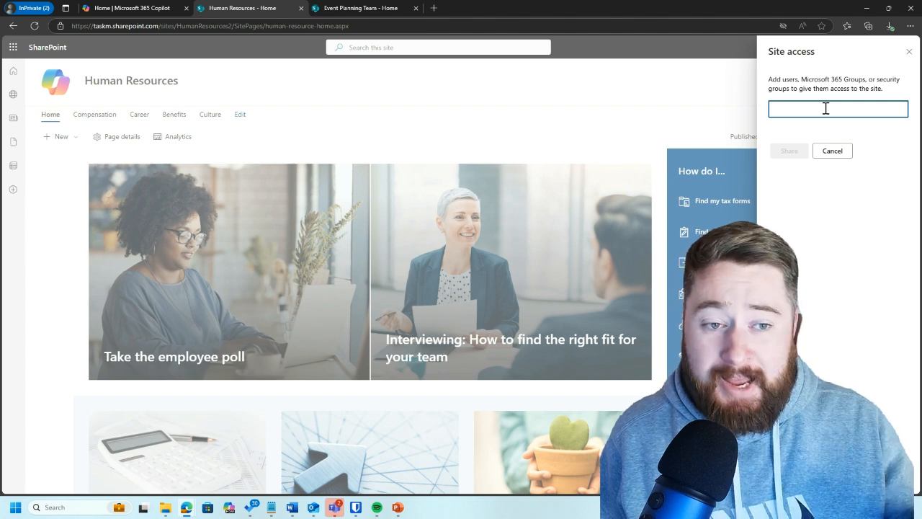
type("eve")
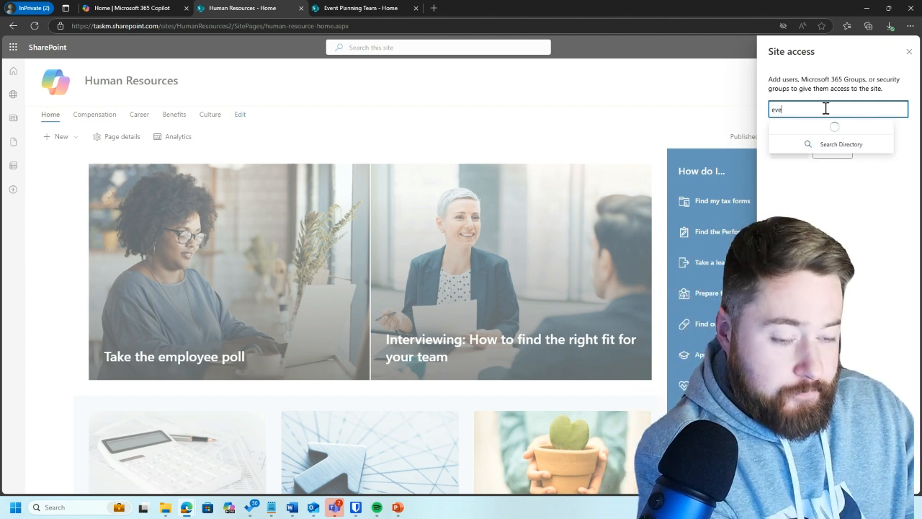
type("ryone")
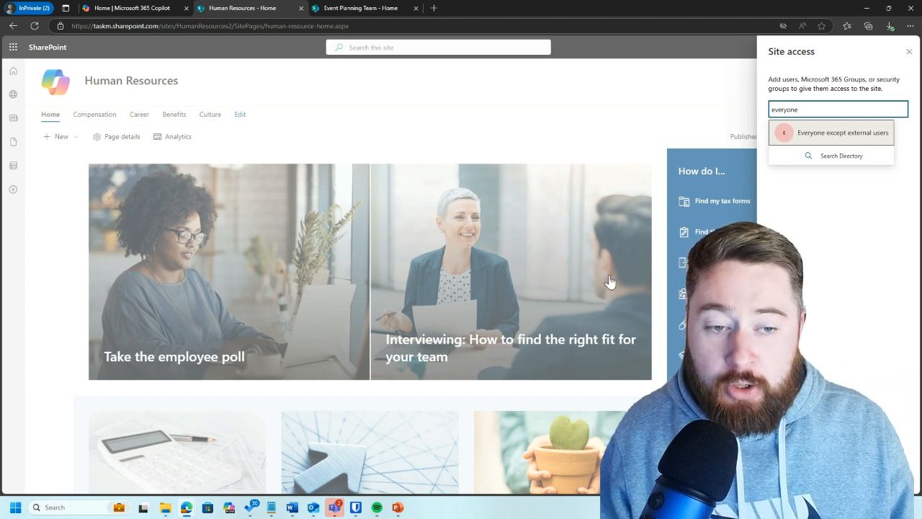
left_click(830, 137)
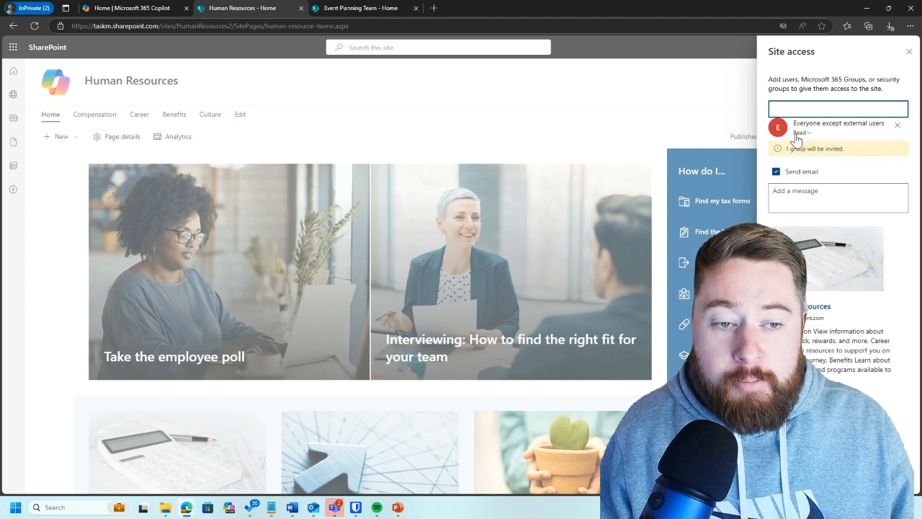
left_click(777, 173)
left_click(798, 220)
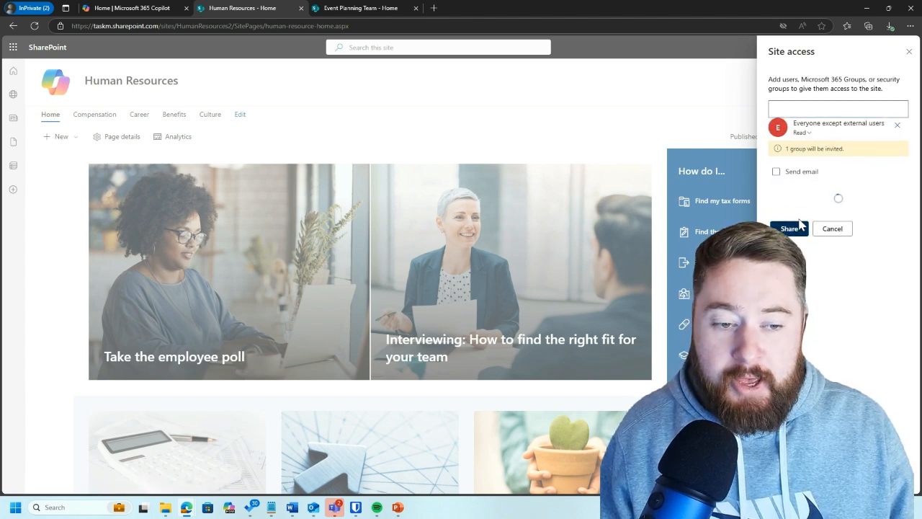
Step: Reopen the Human Resources site's access settings and review who belongs to the owners, members and visitors groups
left_click(878, 118)
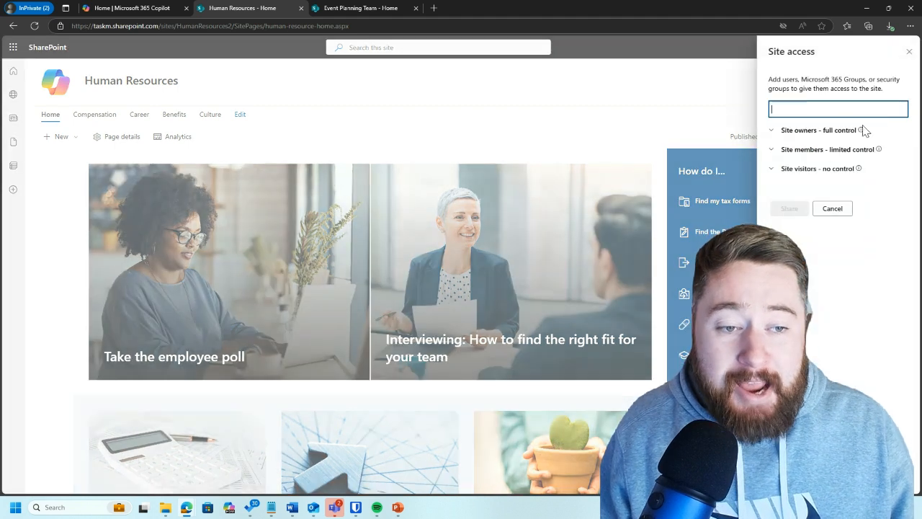
left_click(774, 172)
left_click(772, 132)
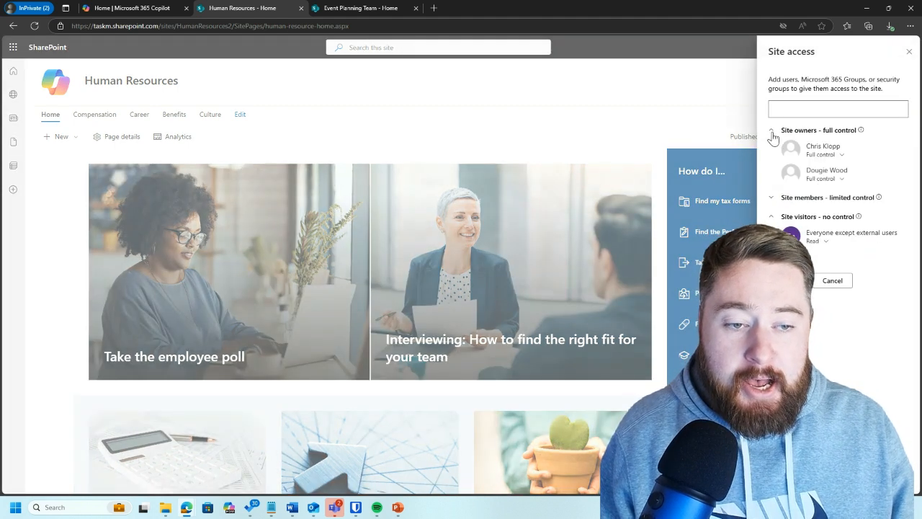
left_click(771, 198)
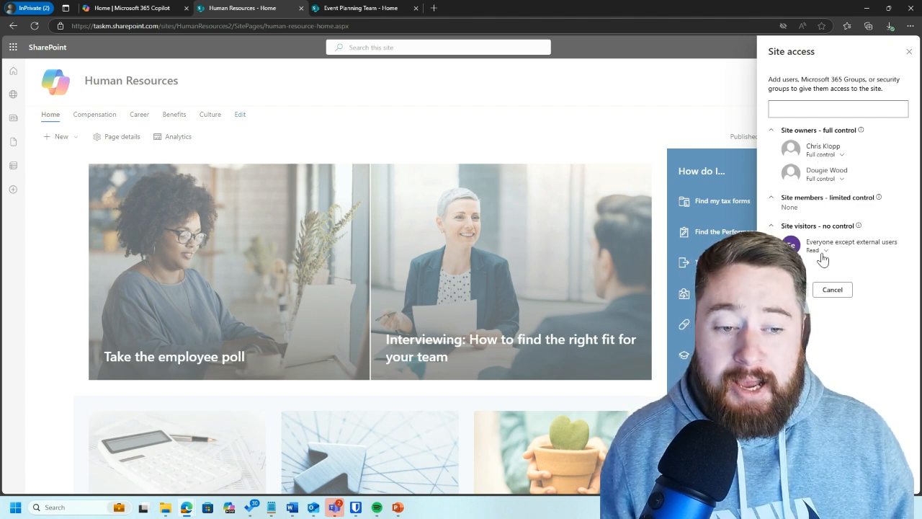
mouse_move(857, 226)
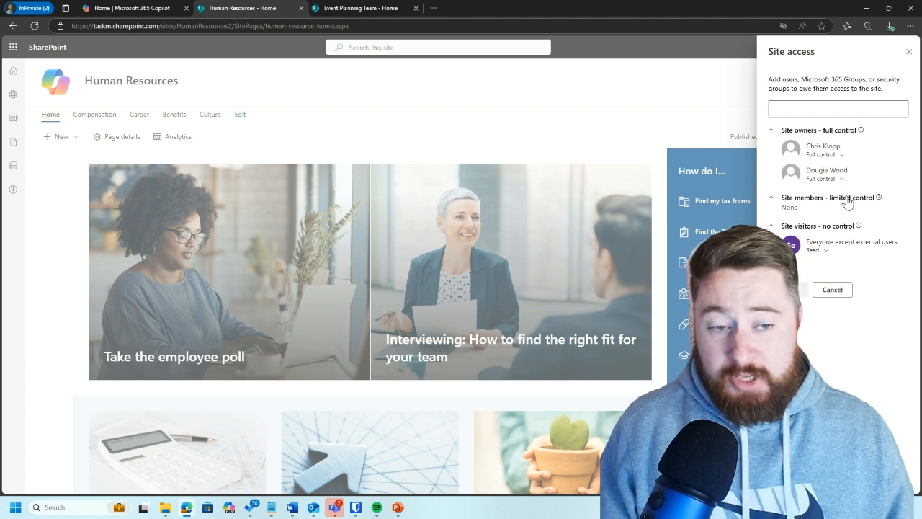
Step: Set the newly added colleague's site permission to Read, and close the site access settings
left_click(842, 156)
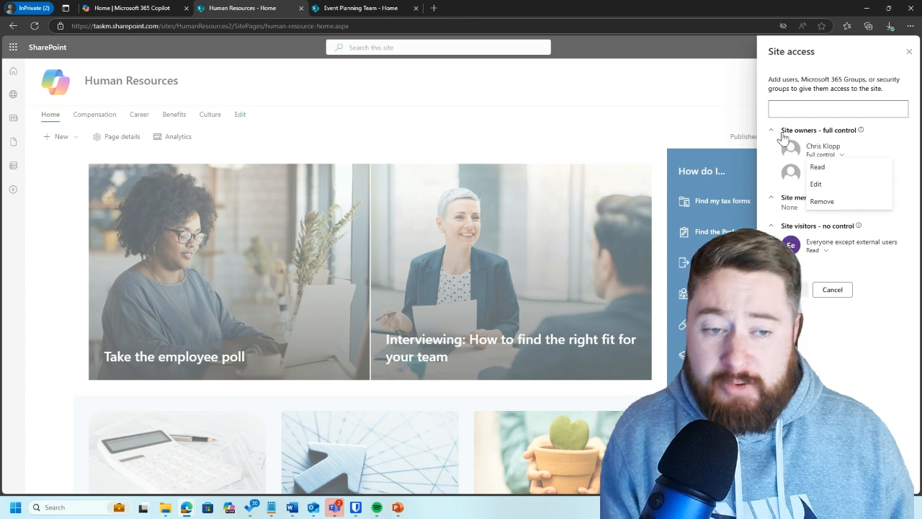
left_click(830, 174)
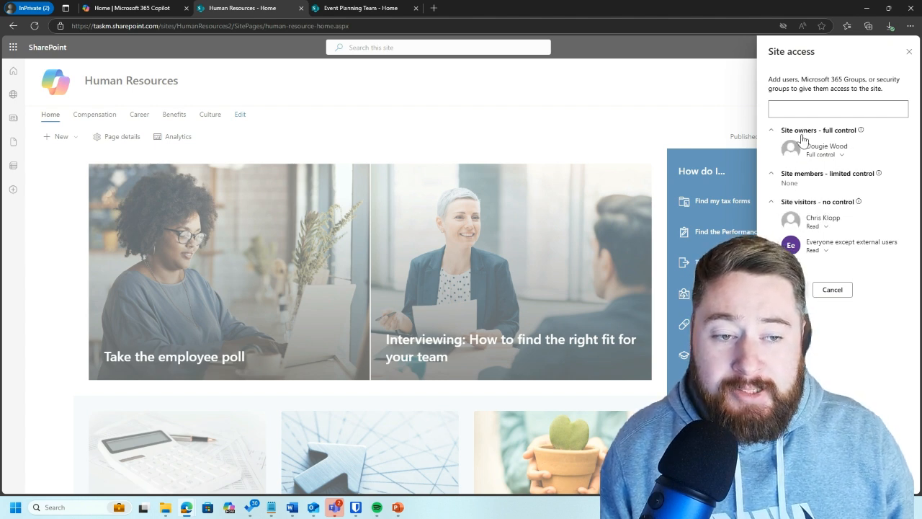
mouse_move(858, 137)
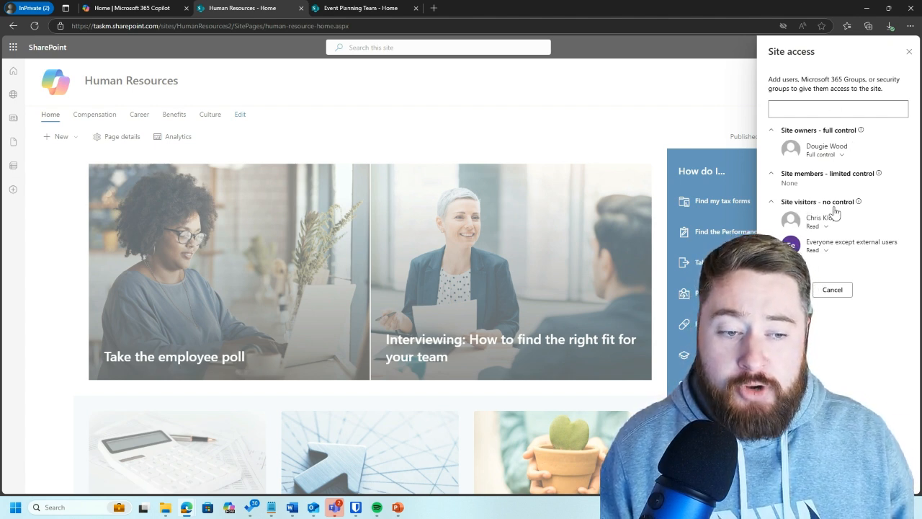
left_click(834, 293)
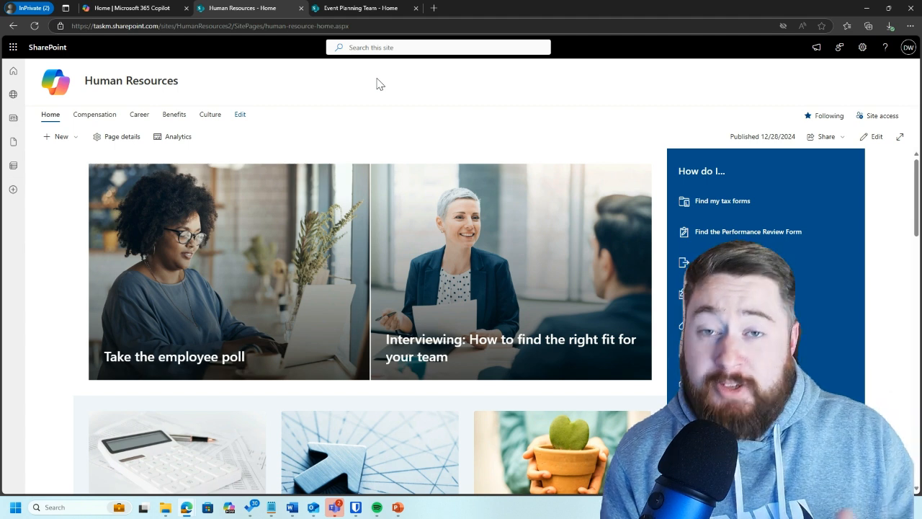
Step: Switch to the Event Planning Team site and add the same colleague to its group as a member
left_click(362, 7)
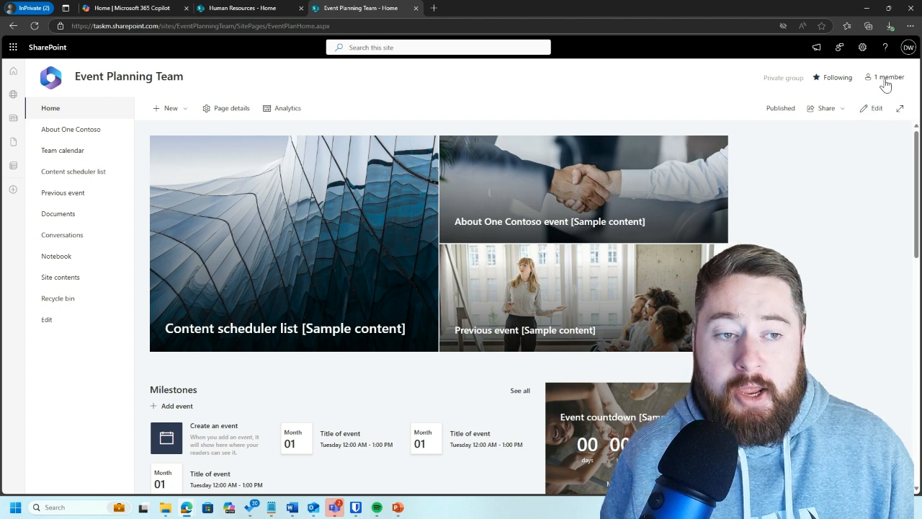
left_click(279, 8)
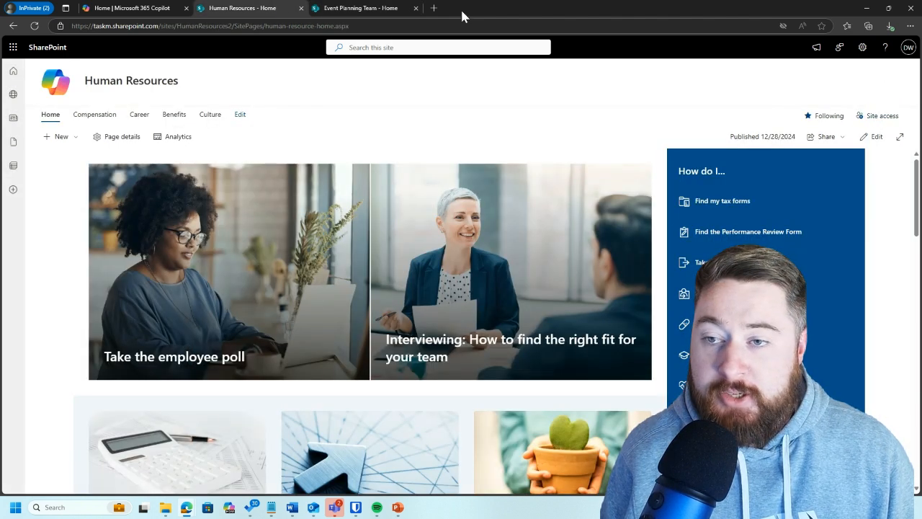
left_click(374, 9)
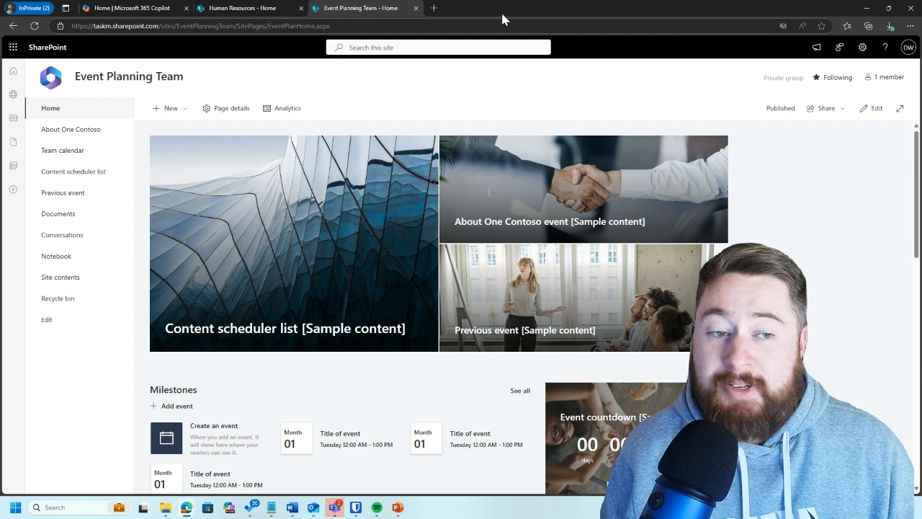
left_click(889, 82)
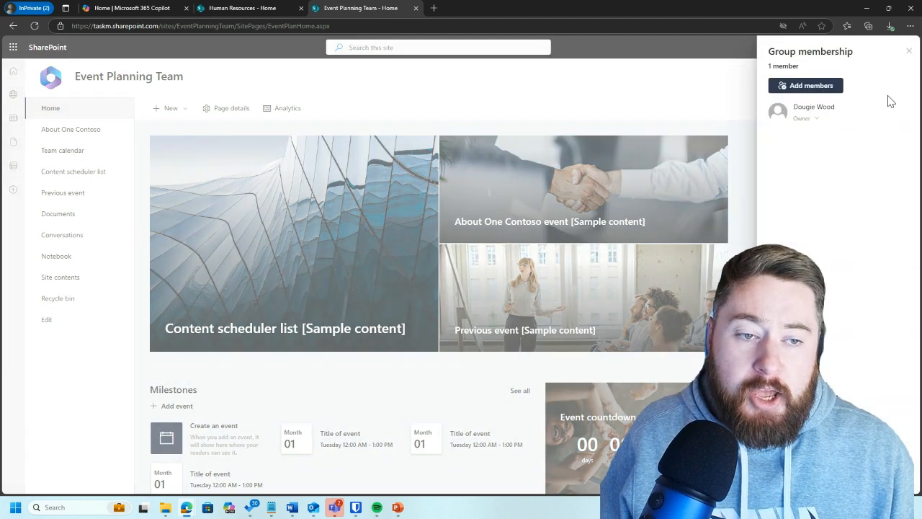
left_click(802, 87)
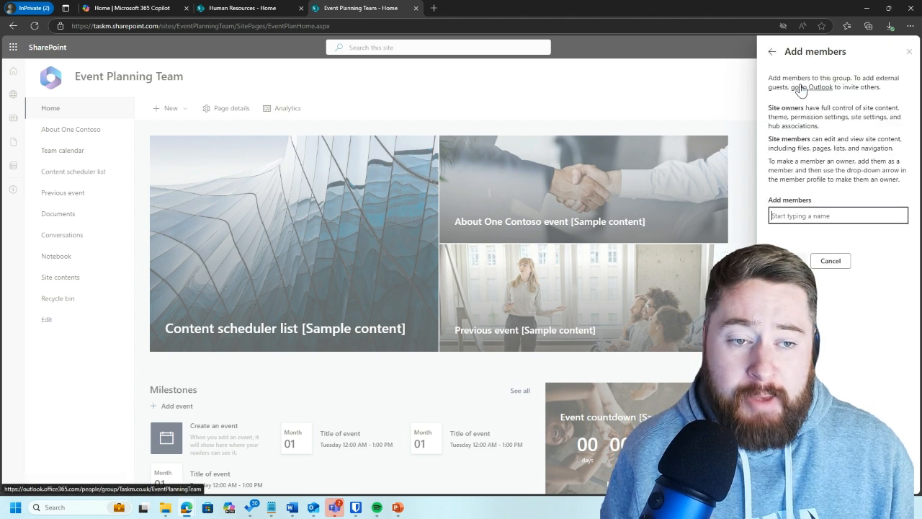
left_click(802, 213)
type("chris")
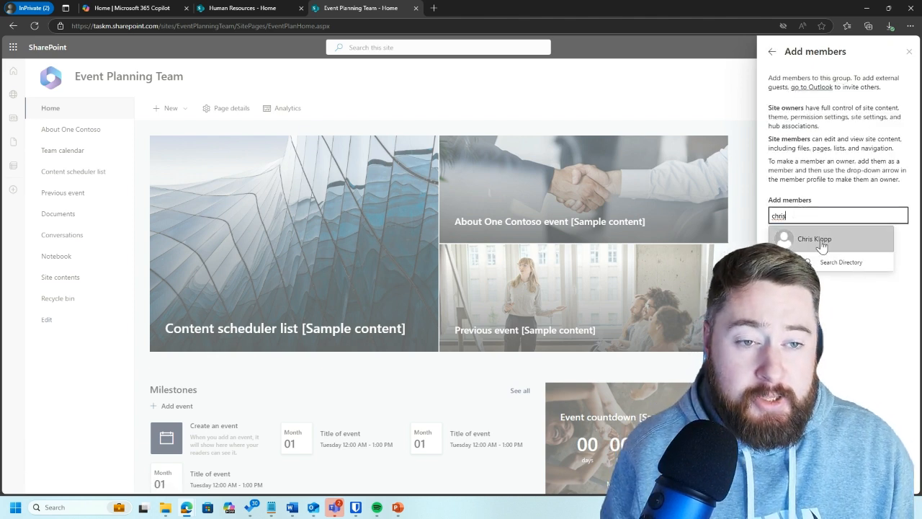
left_click(807, 238)
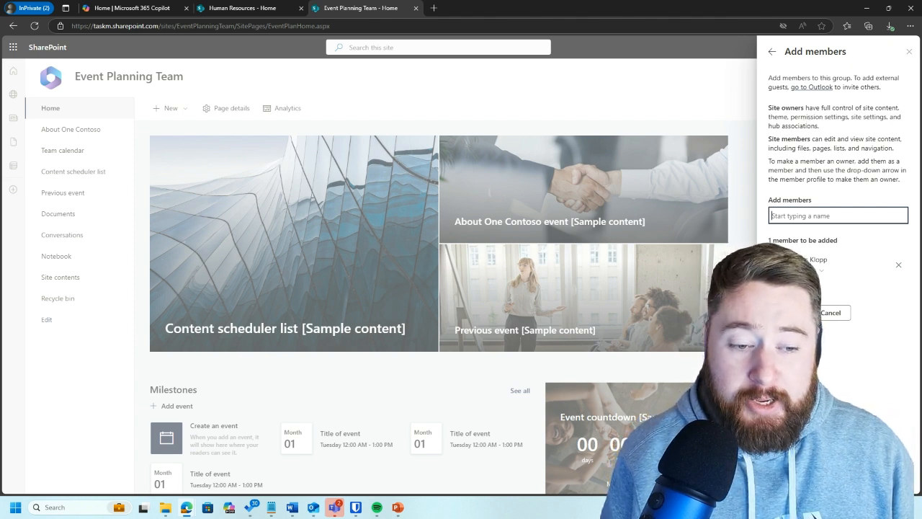
left_click(788, 313)
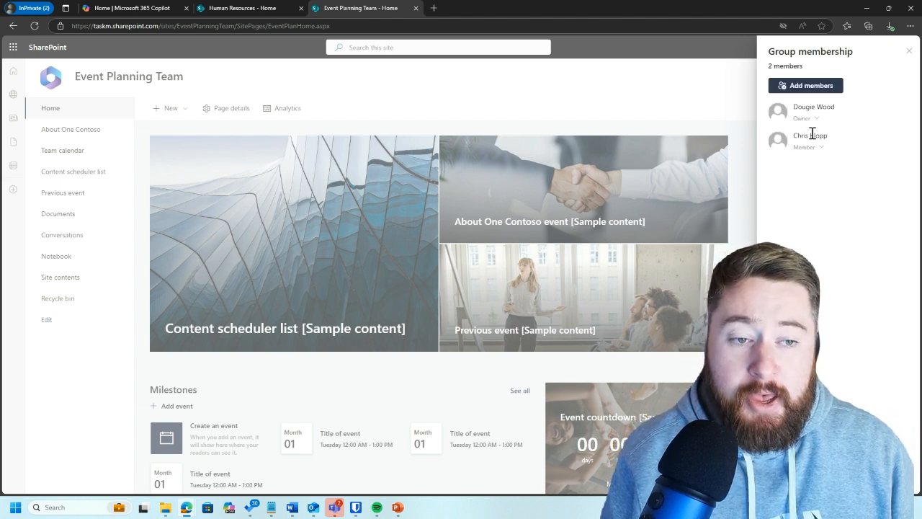
Step: Set the added colleague's group role to Owner, remove them from the group, and close the group membership
left_click(819, 148)
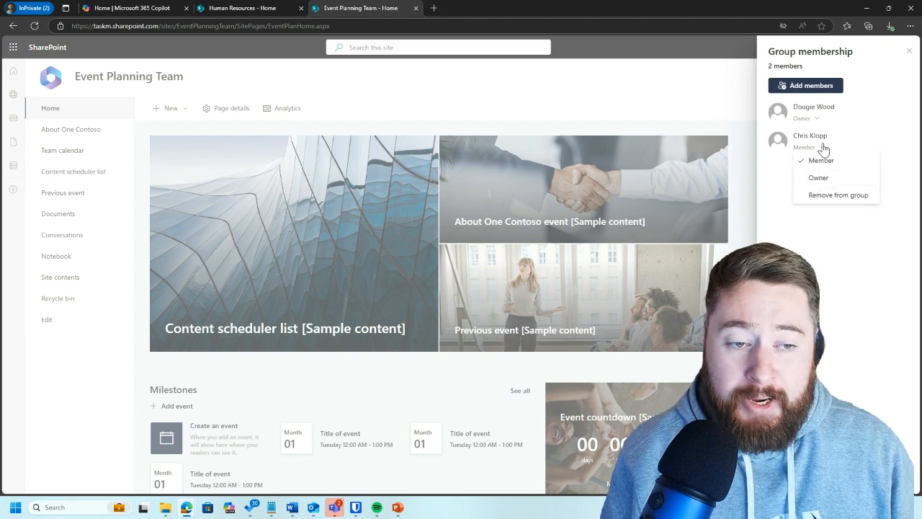
left_click(832, 183)
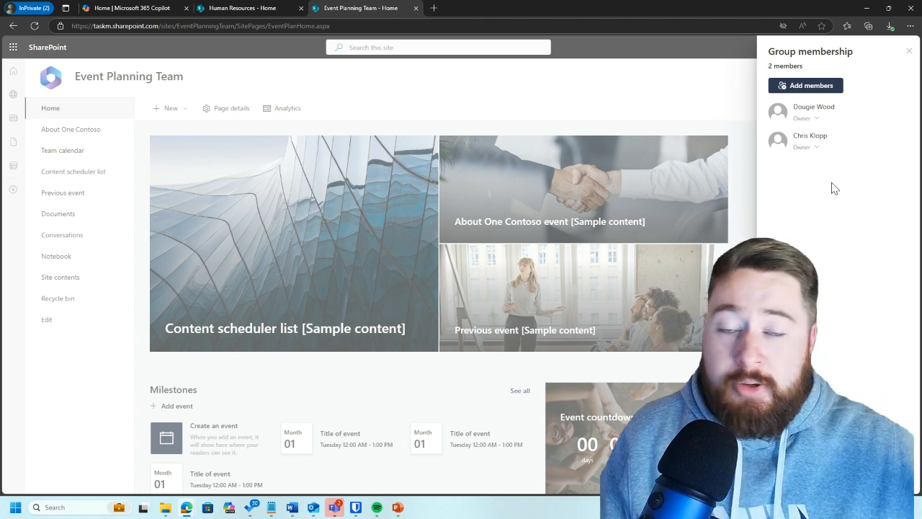
left_click(811, 147)
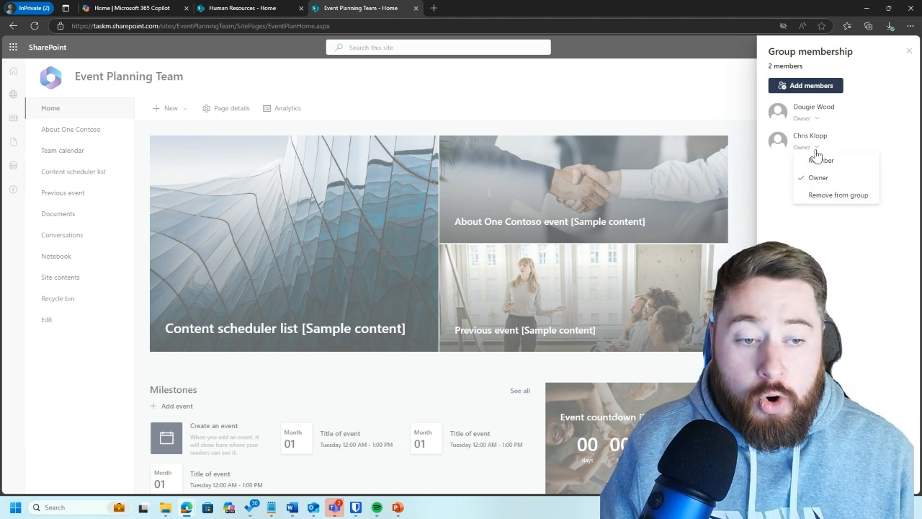
left_click(837, 196)
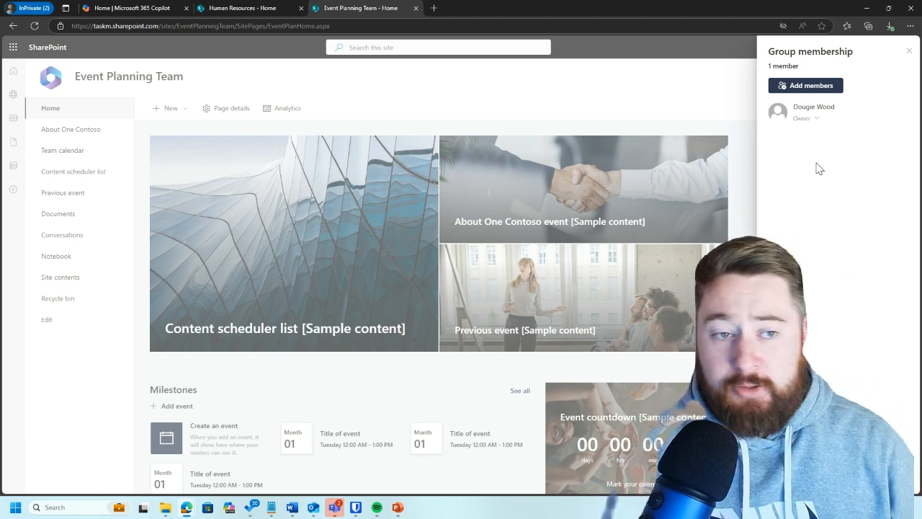
left_click(909, 51)
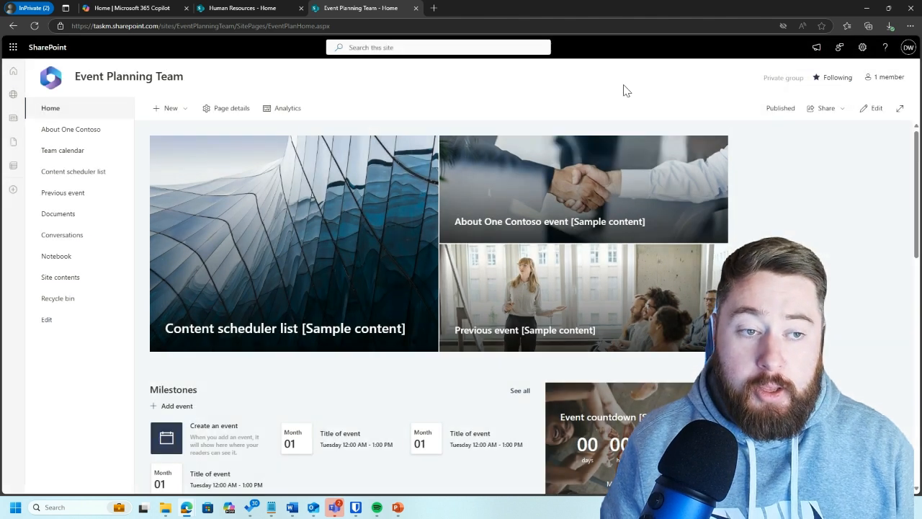